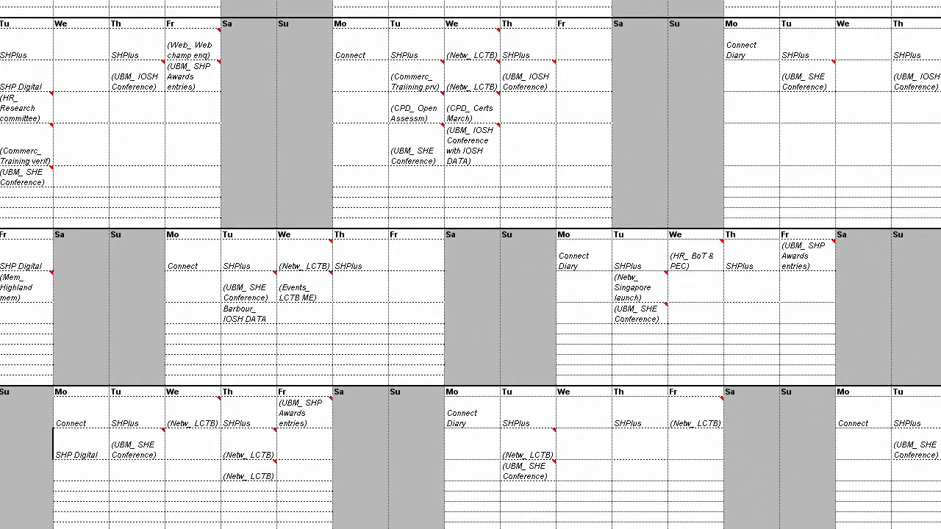
# - Keep PDFill PDF&Image Writer as the printer in Excel's Print dialog
pyautogui.hotkey('ctrl', 'p')
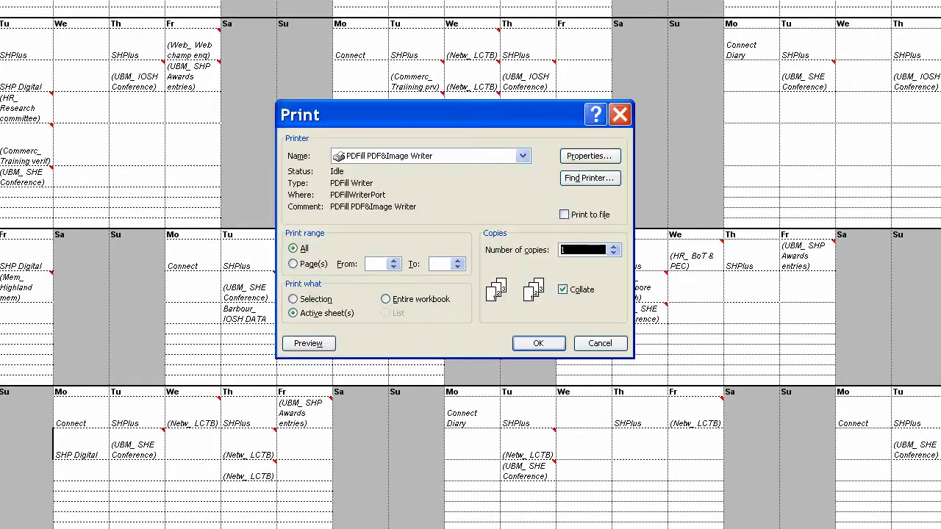
pyautogui.click(522, 156)
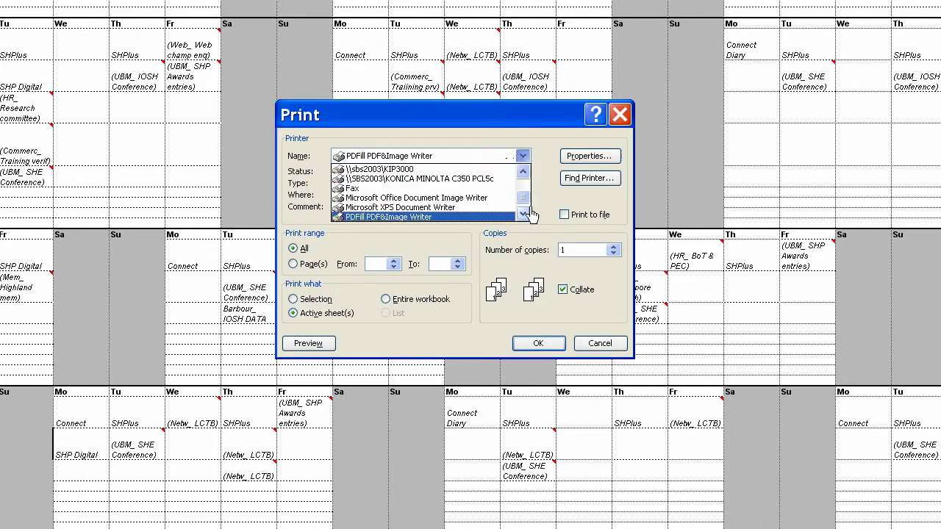
pyautogui.scroll(3, 528, 213)
pyautogui.scroll(-3, 527, 213)
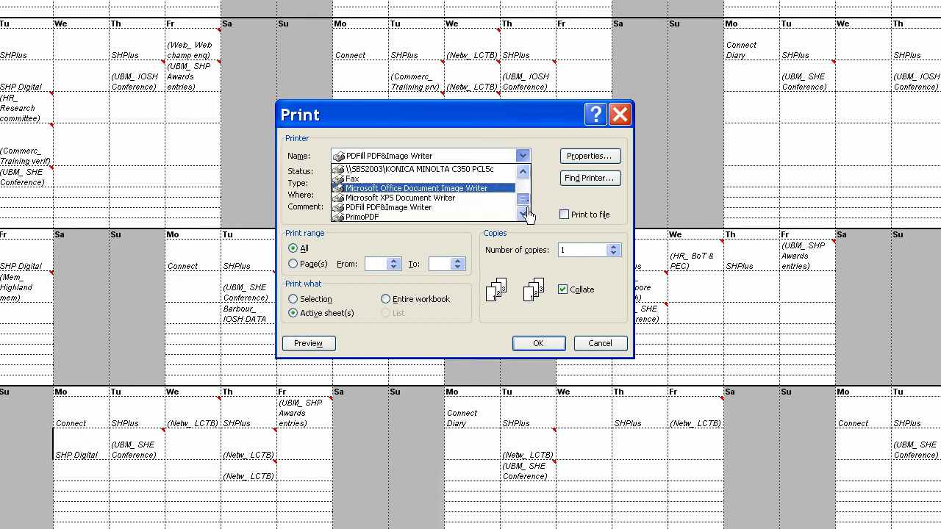
pyautogui.click(457, 209)
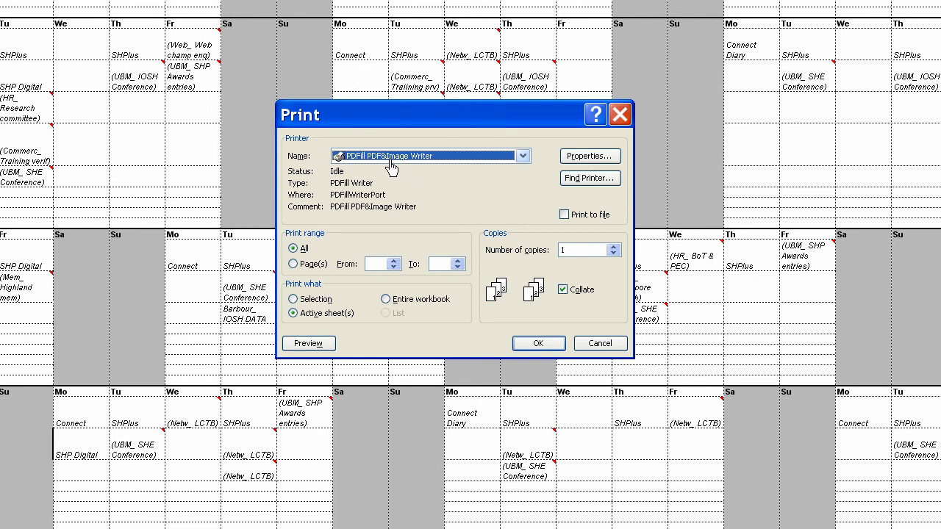
# - Set the PDFill writer's advanced paper size to A2 and confirm its properties
pyautogui.click(586, 157)
pyautogui.click(311, 153)
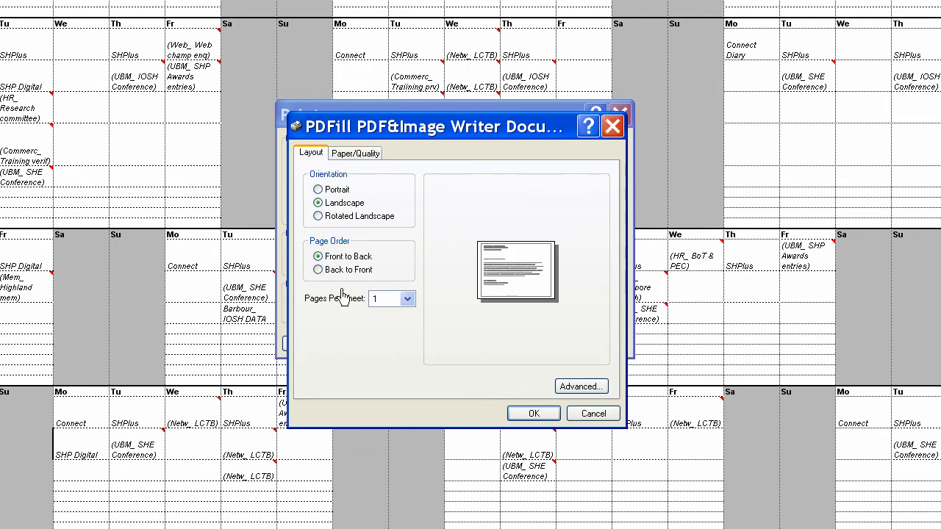
pyautogui.click(347, 154)
pyautogui.click(581, 386)
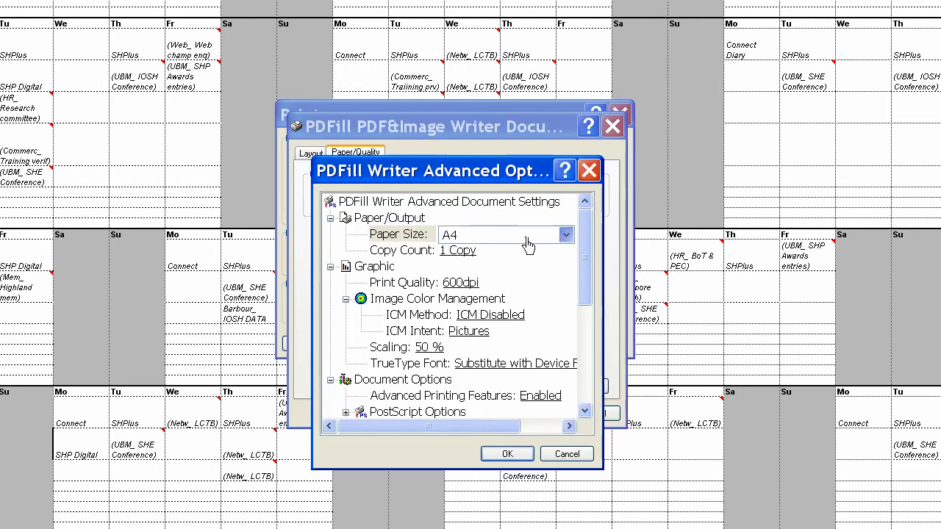
pyautogui.click(528, 241)
pyautogui.moveTo(614, 381); pyautogui.dragTo(616, 330)
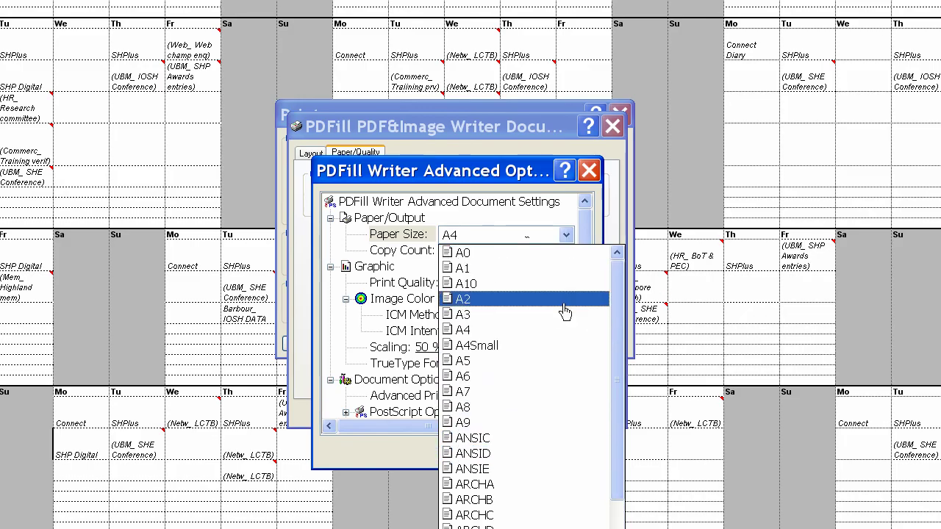
pyautogui.click(567, 300)
pyautogui.click(508, 454)
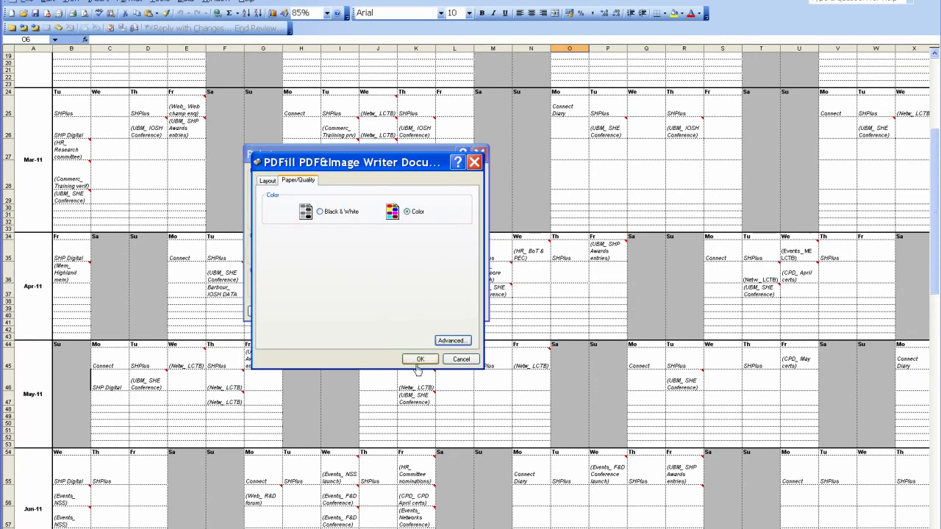
pyautogui.click(418, 362)
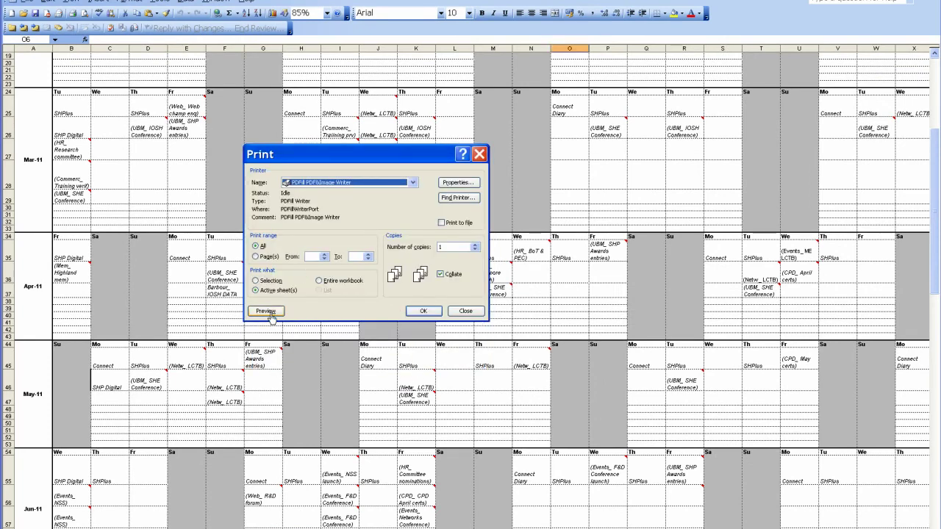
# - Scale the planner in Page Setup to fit 1 page wide by 1 page tall
pyautogui.click(465, 312)
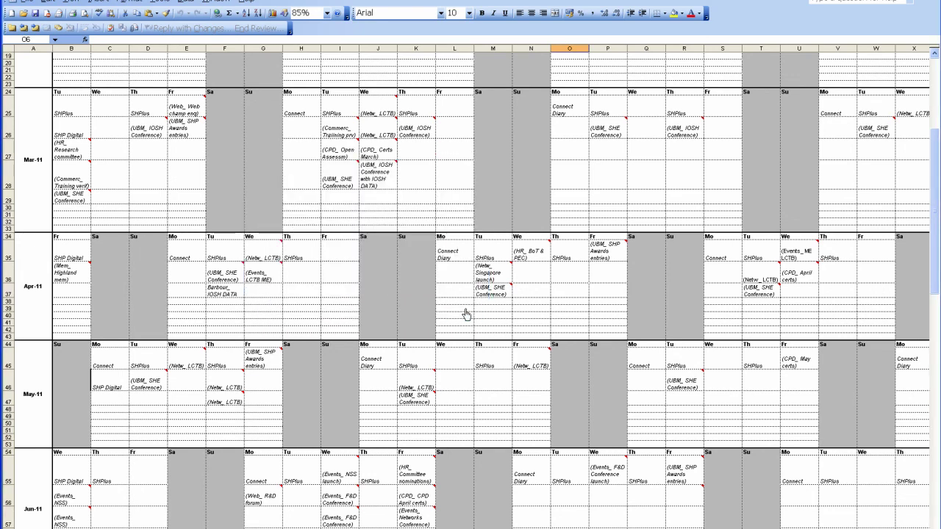
pyautogui.click(22, 3)
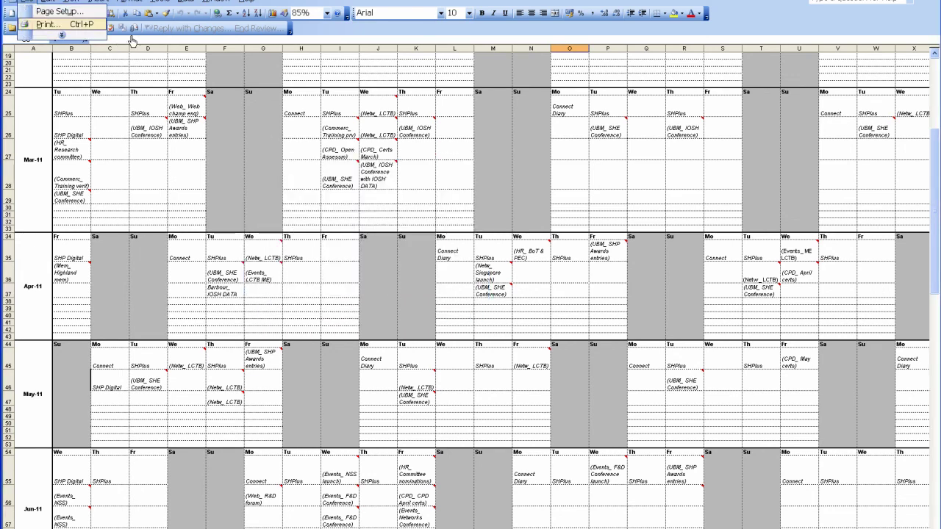
pyautogui.click(60, 11)
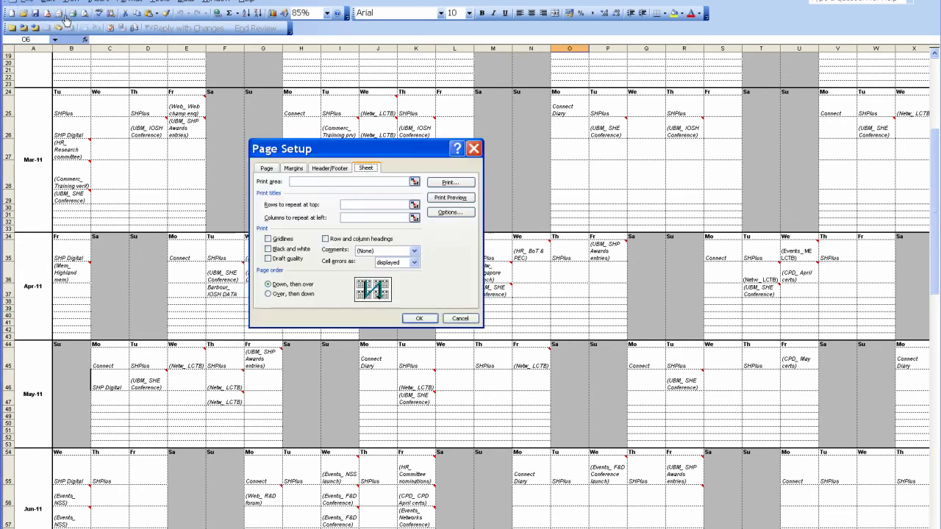
pyautogui.click(263, 168)
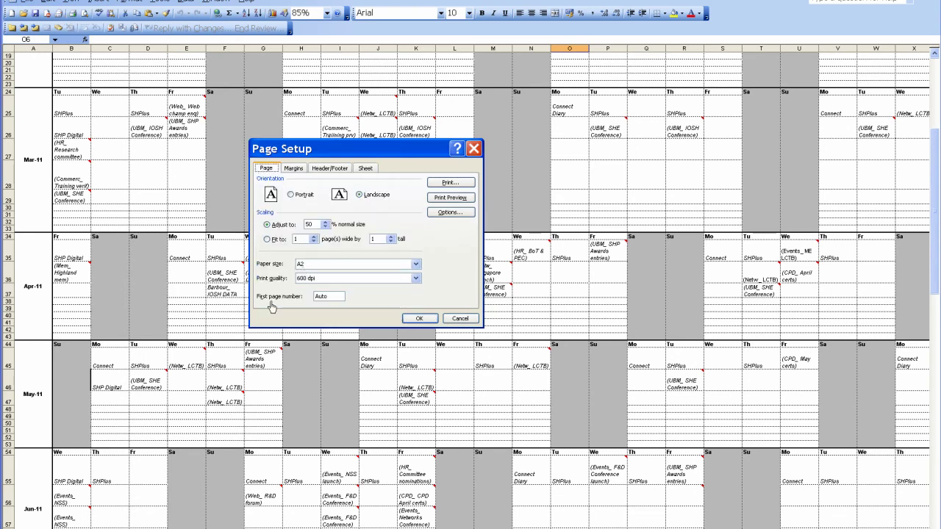
pyautogui.click(267, 239)
# - Centre the printout horizontally and vertically on the page and apply Page Setup
pyautogui.click(293, 168)
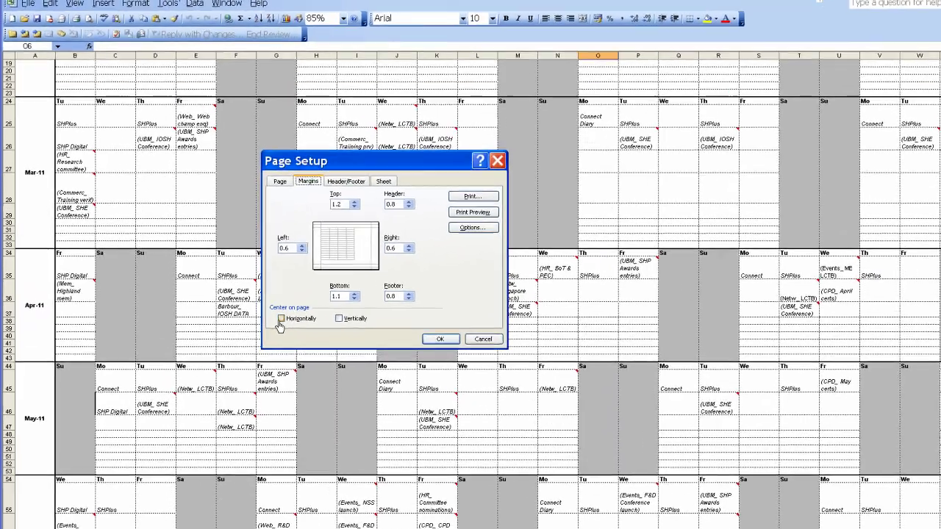
pyautogui.click(267, 298)
pyautogui.click(471, 479)
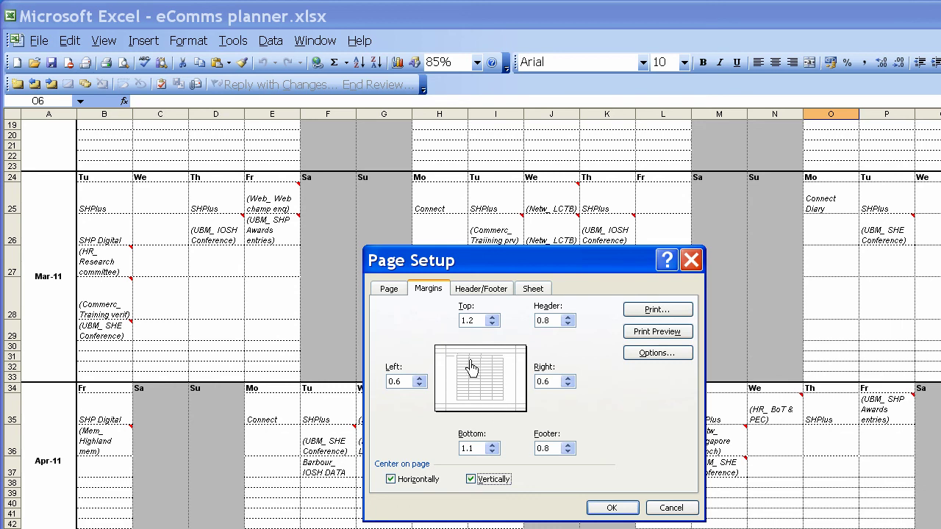
pyautogui.click(479, 289)
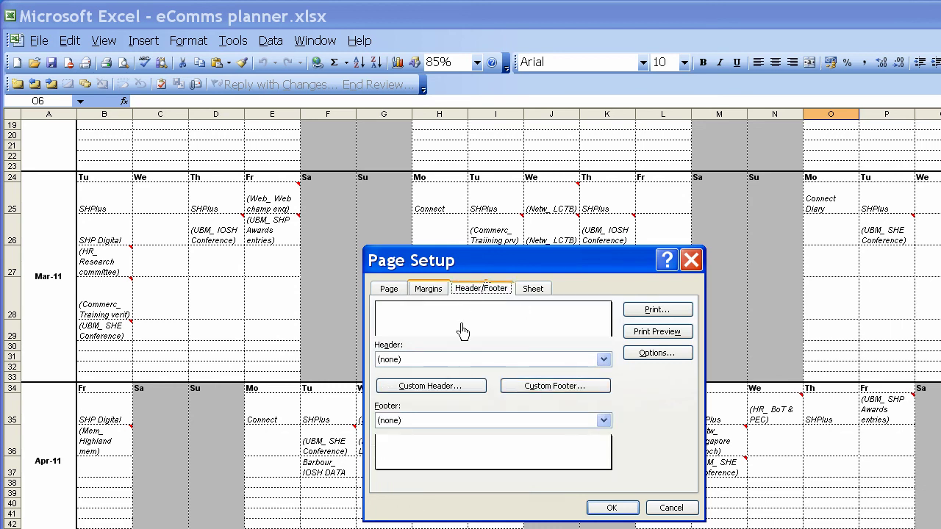
pyautogui.click(529, 290)
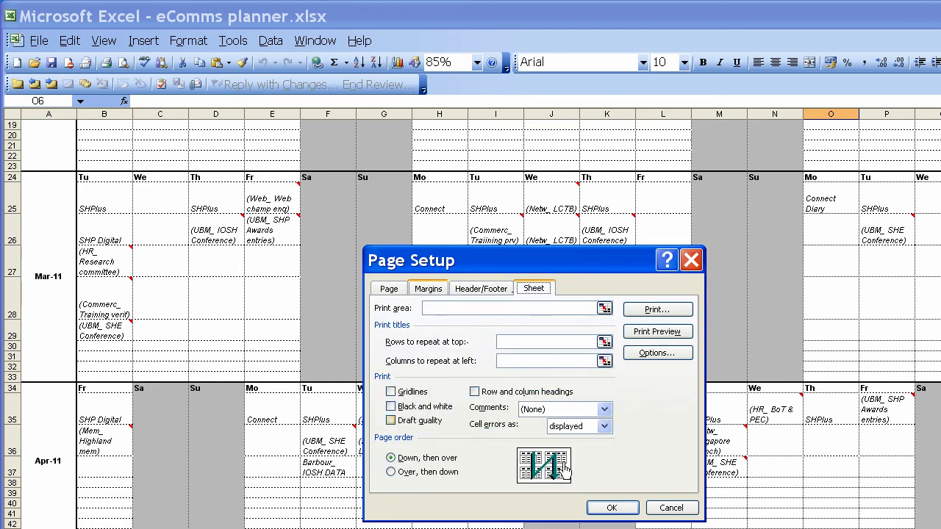
pyautogui.click(607, 508)
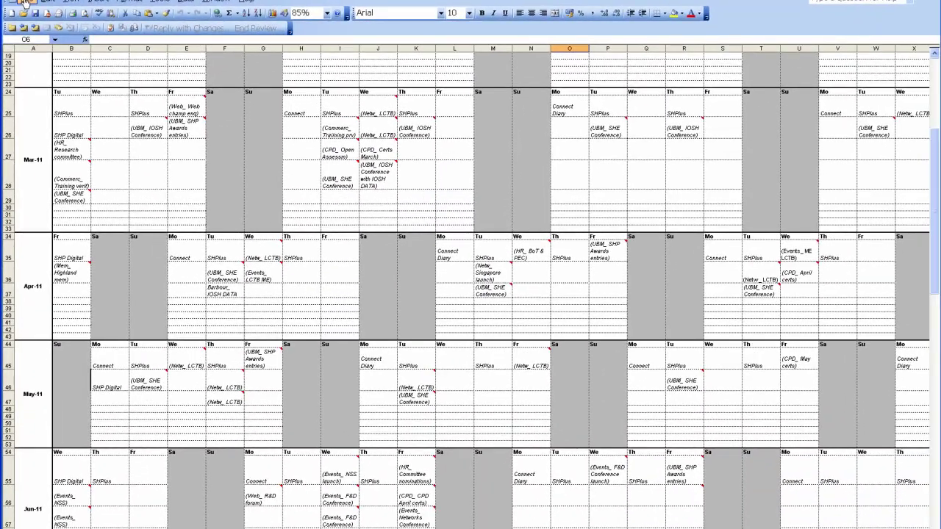
pyautogui.click(24, 3)
pyautogui.click(33, 25)
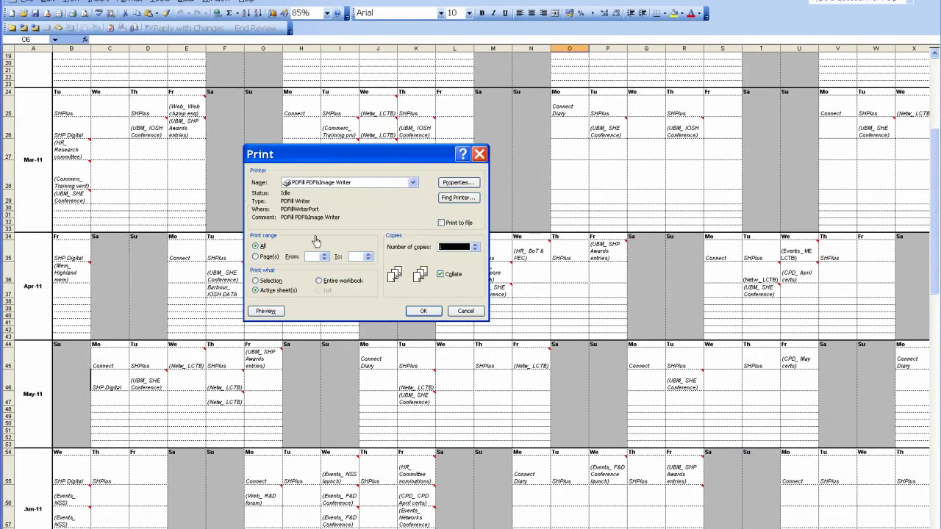
pyautogui.click(265, 311)
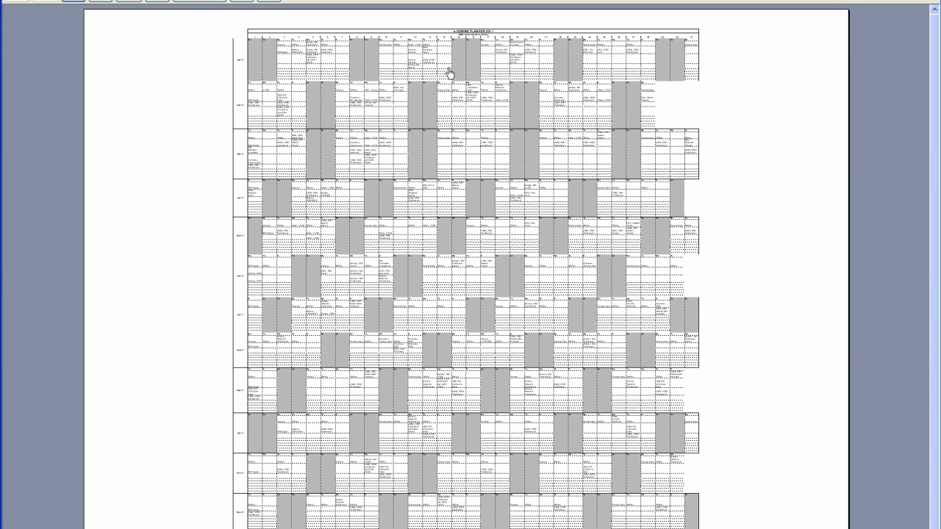
pyautogui.click(239, 4)
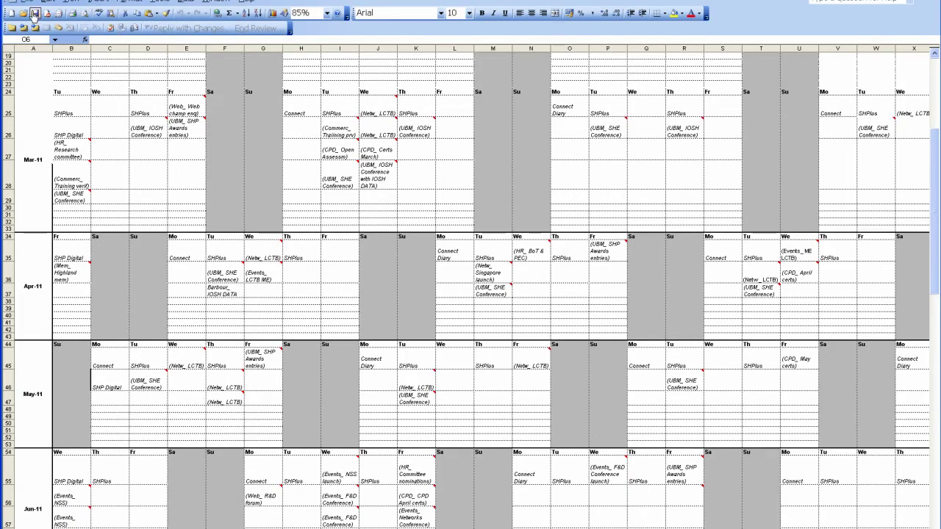
# - Print the sheet to PDF, overwriting eComms planner.pdf on the Desktop
pyautogui.click(27, 3)
pyautogui.click(37, 30)
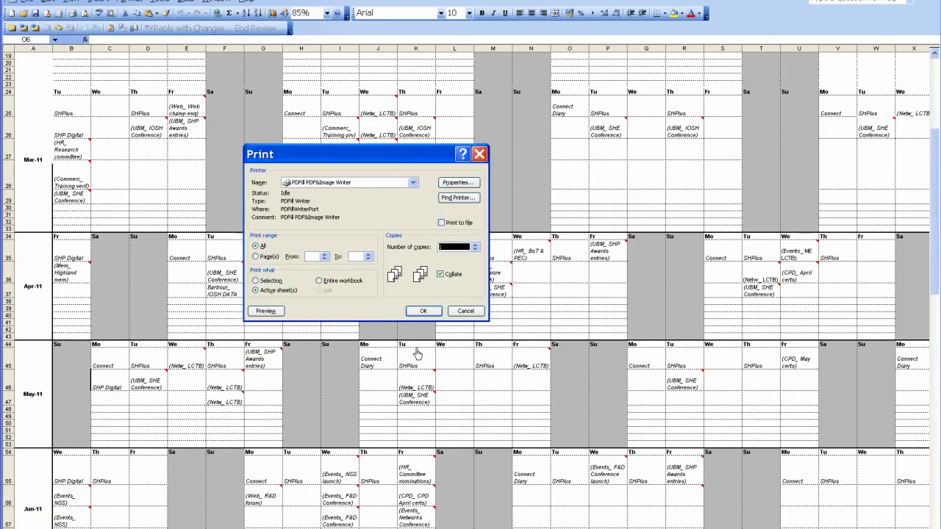
pyautogui.click(419, 307)
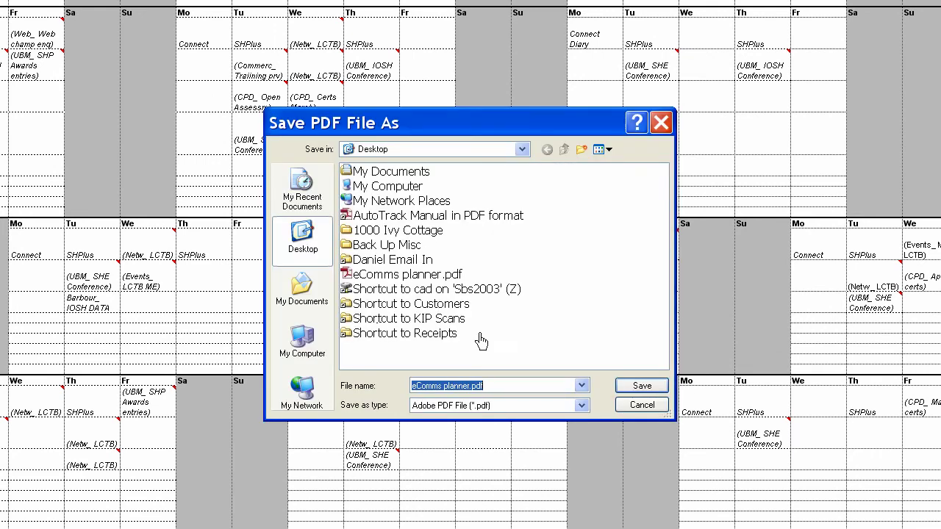
pyautogui.click(660, 389)
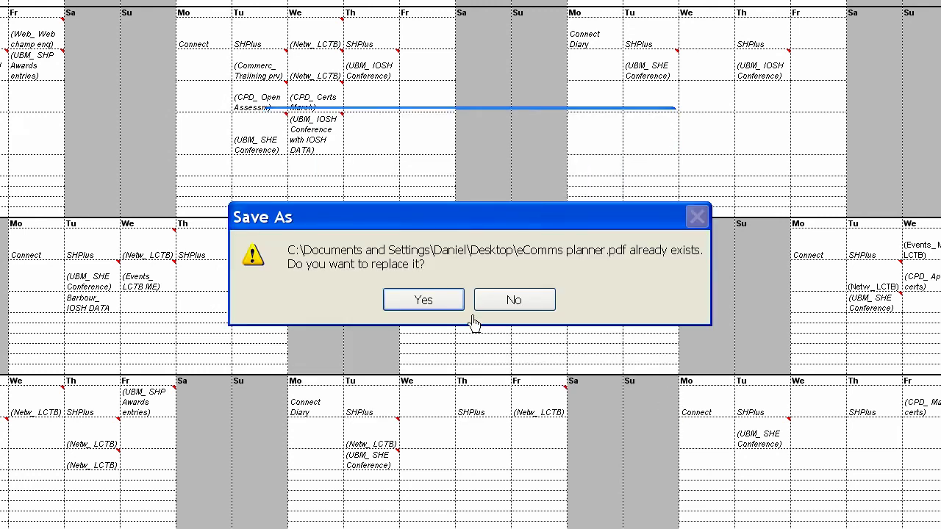
pyautogui.click(454, 305)
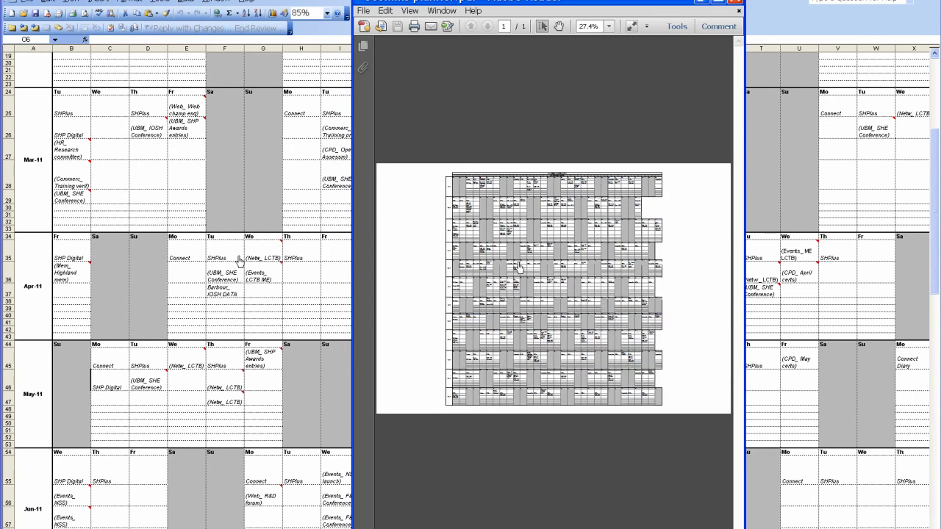
# - Print the PDF to the HP DesignJet 500 42+HPGL2 Card with page scaling set to None
pyautogui.click(363, 11)
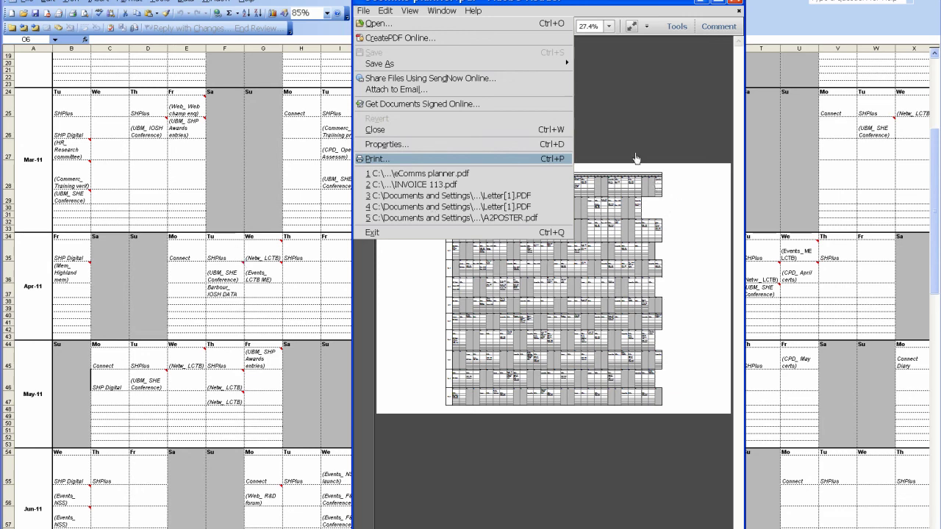
pyautogui.press('Return')
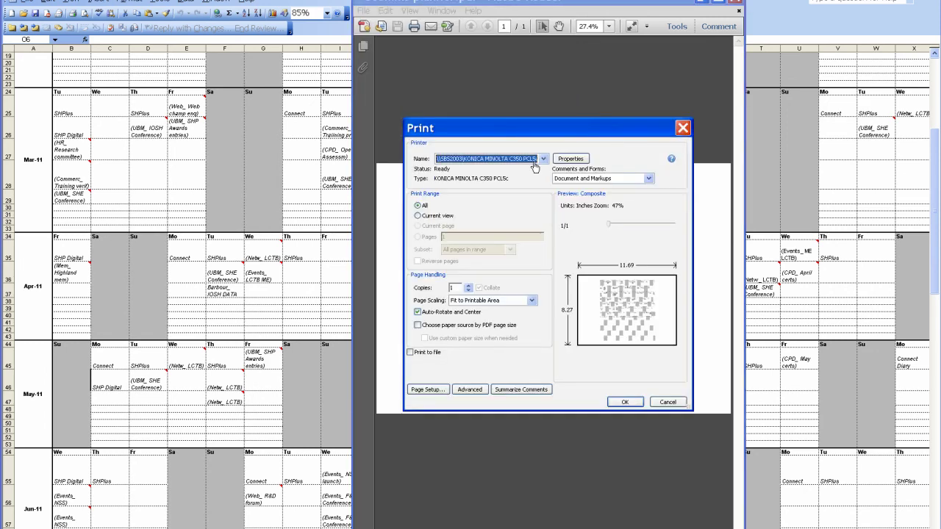
pyautogui.click(543, 159)
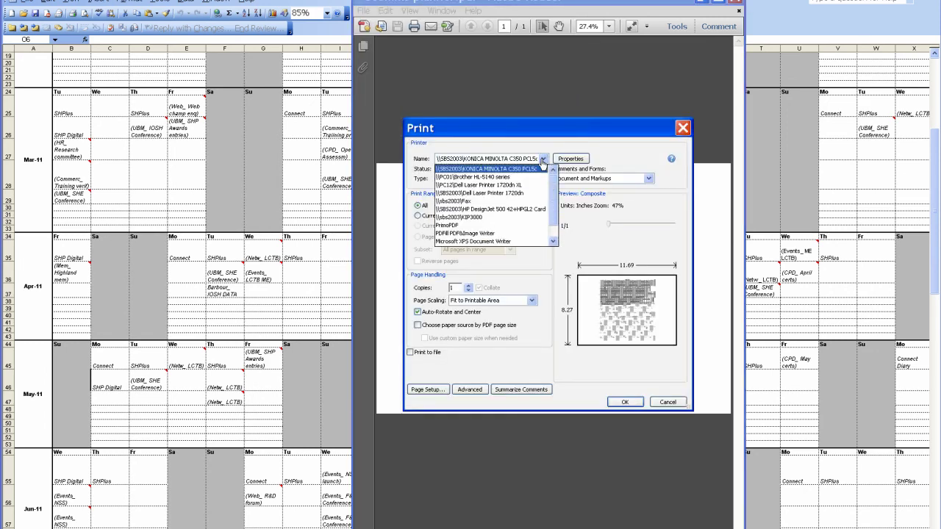
pyautogui.click(521, 210)
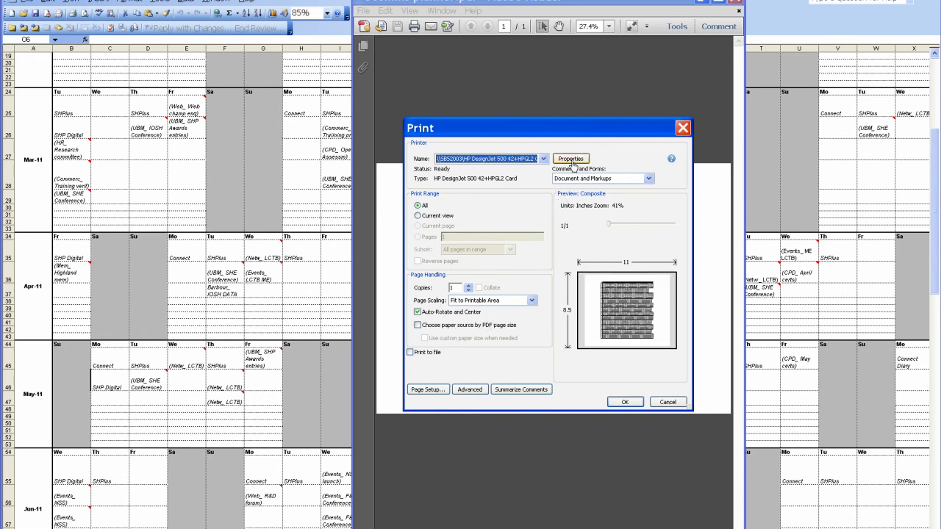
pyautogui.click(519, 301)
pyautogui.click(512, 310)
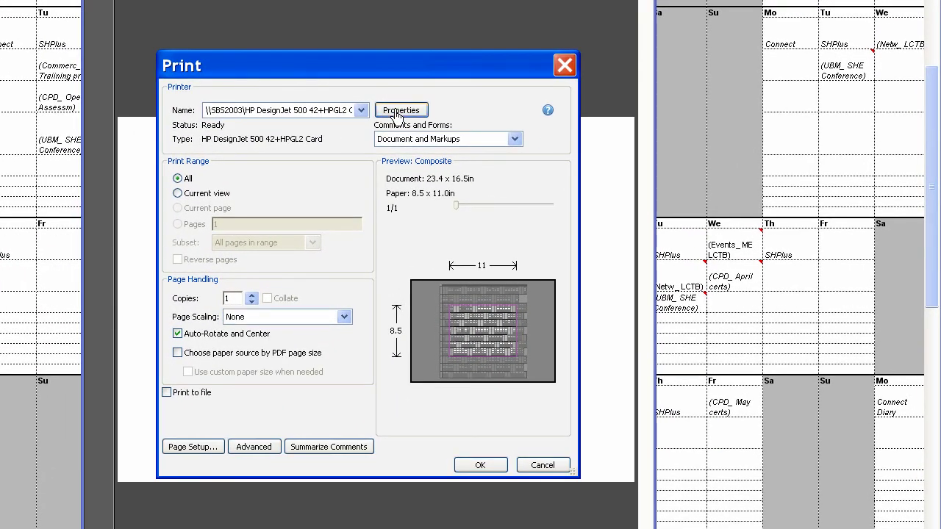
# - Set the DesignJet paper size to ISO A2 with Small Margins turned on
pyautogui.click(397, 115)
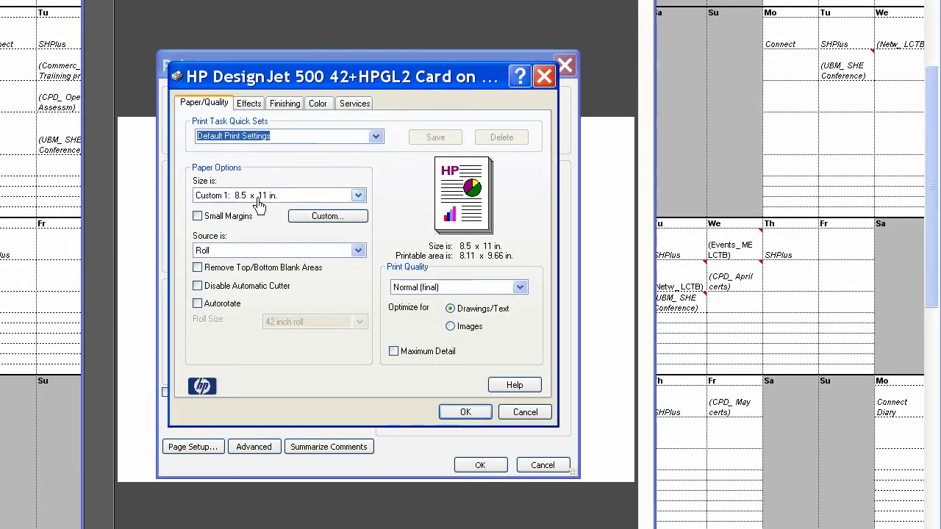
pyautogui.click(294, 195)
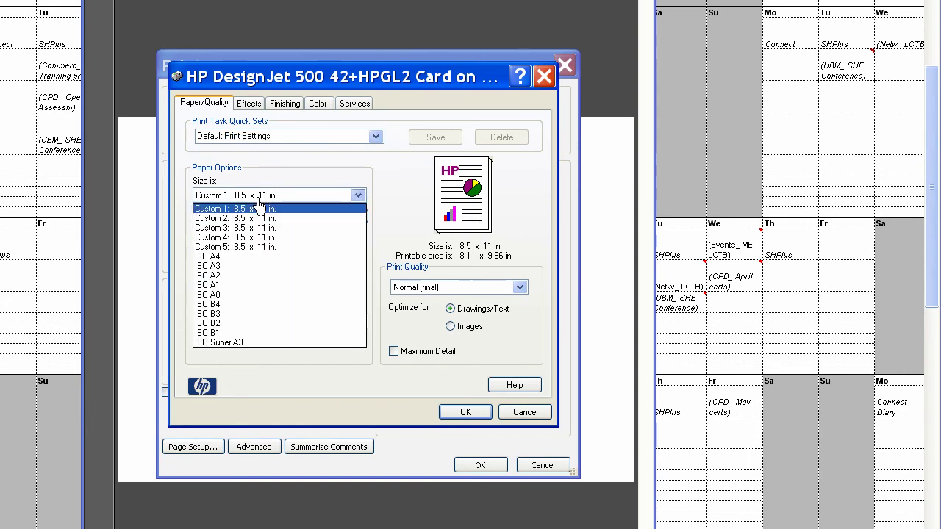
pyautogui.click(262, 275)
pyautogui.click(215, 219)
pyautogui.click(526, 405)
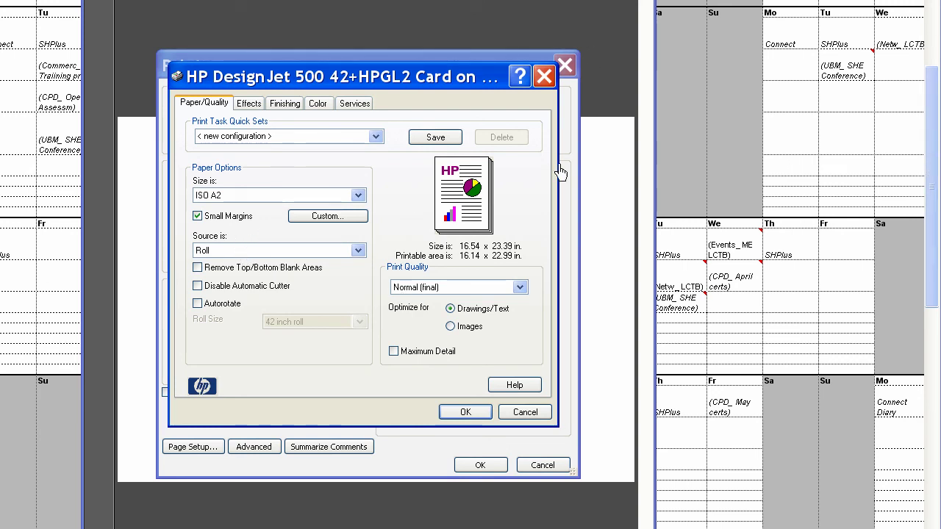
# - Switch the DesignJet orientation to Landscape and confirm the printer settings
pyautogui.click(252, 105)
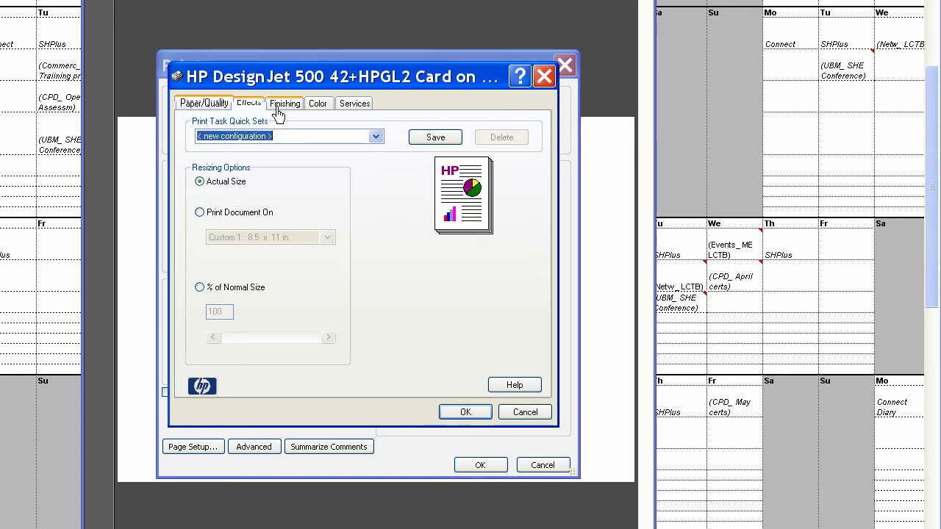
pyautogui.click(283, 105)
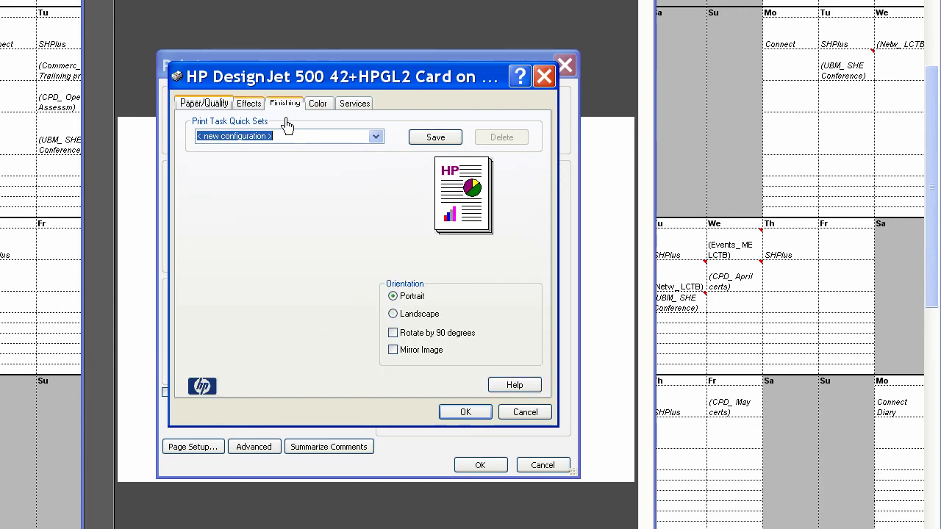
pyautogui.click(404, 316)
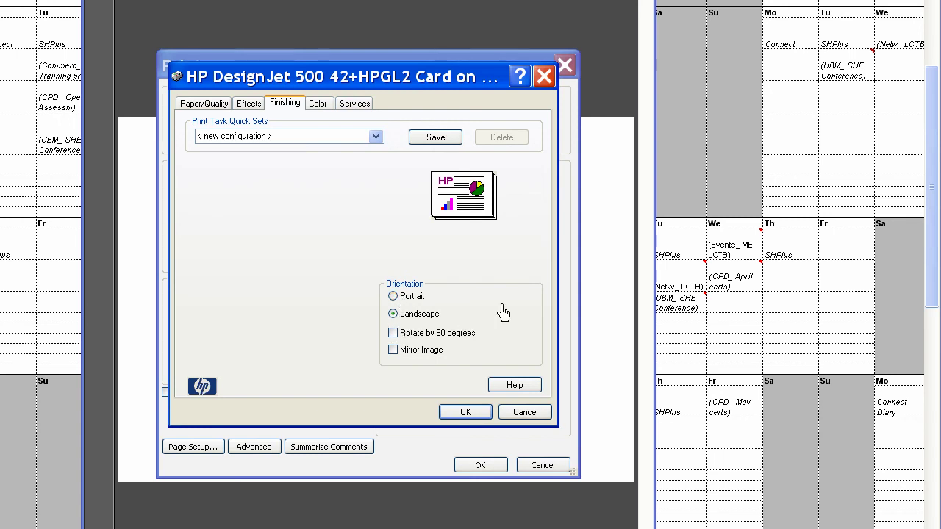
pyautogui.click(317, 110)
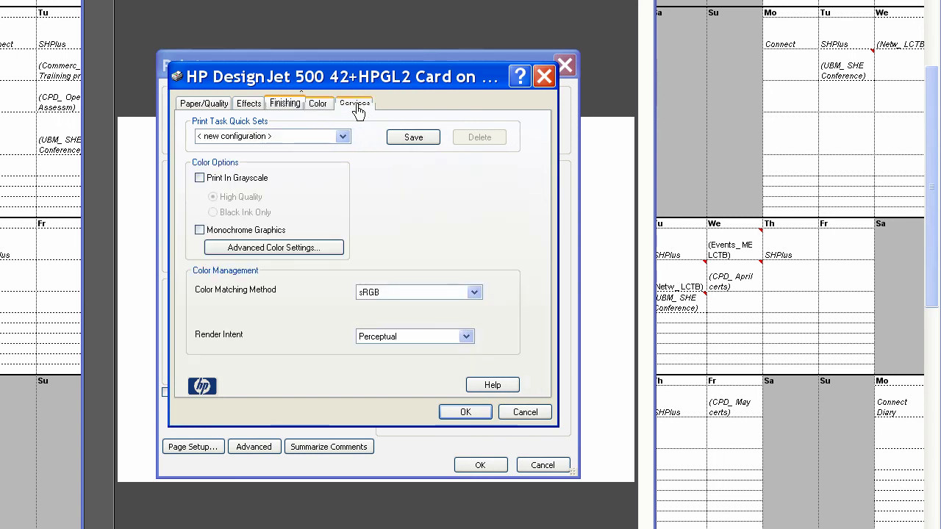
pyautogui.click(355, 108)
pyautogui.click(243, 352)
pyautogui.click(318, 325)
pyautogui.click(213, 108)
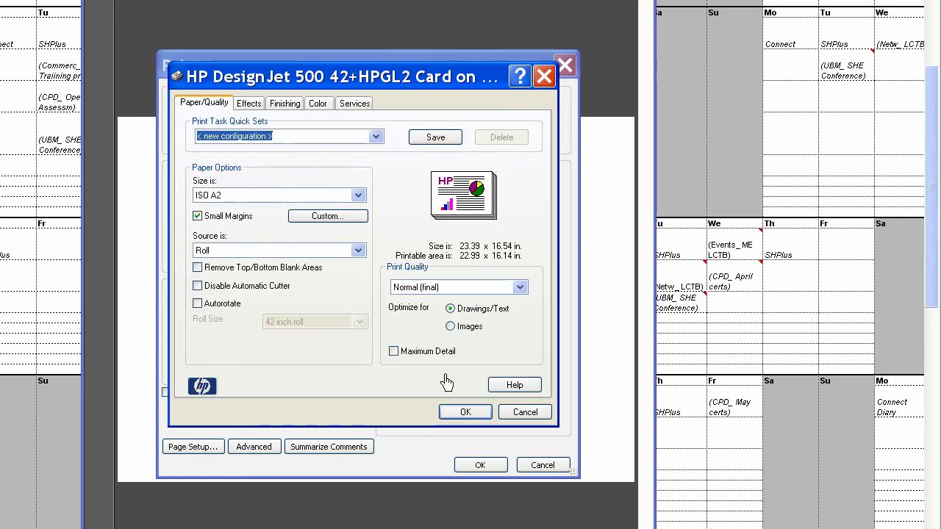
pyautogui.click(465, 411)
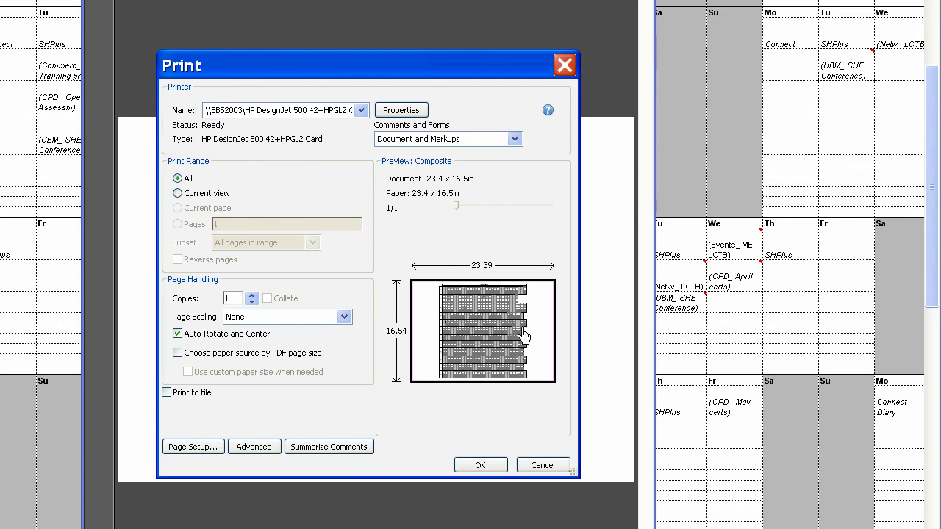
# - Set Page Scaling to Fit to Printable Area, after comparing it with None in the preview
pyautogui.click(344, 317)
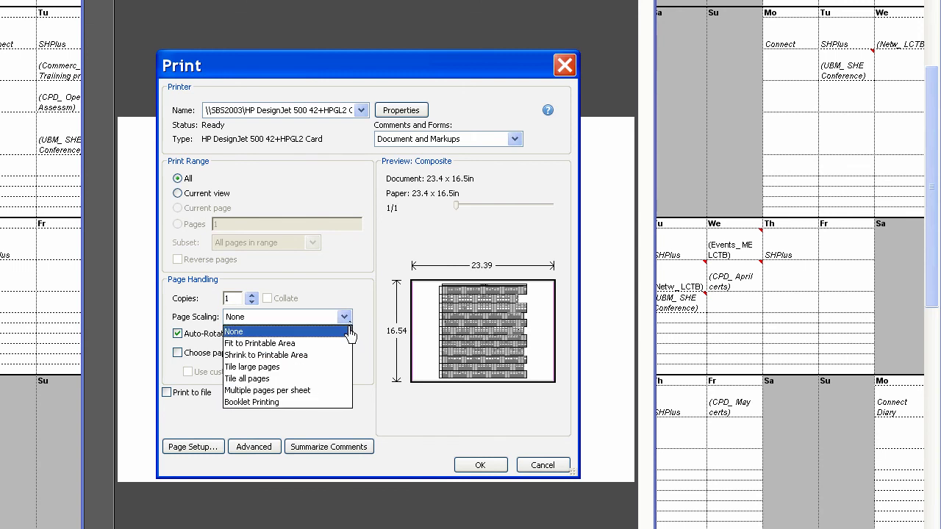
pyautogui.click(334, 343)
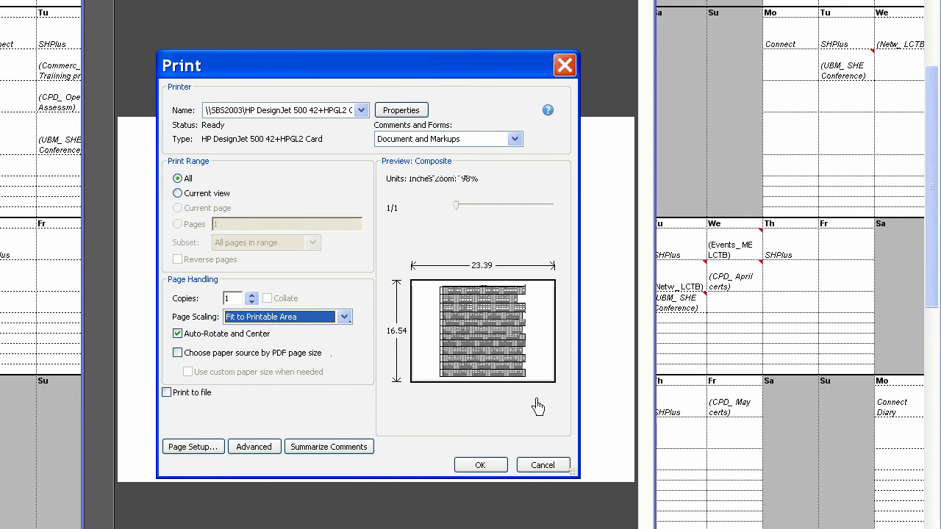
pyautogui.click(343, 317)
pyautogui.click(340, 330)
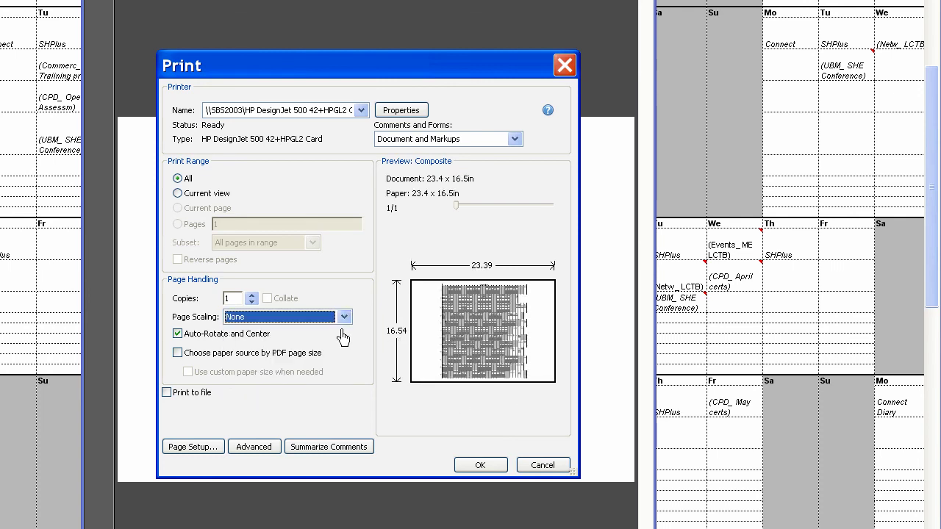
pyautogui.click(343, 316)
pyautogui.click(324, 344)
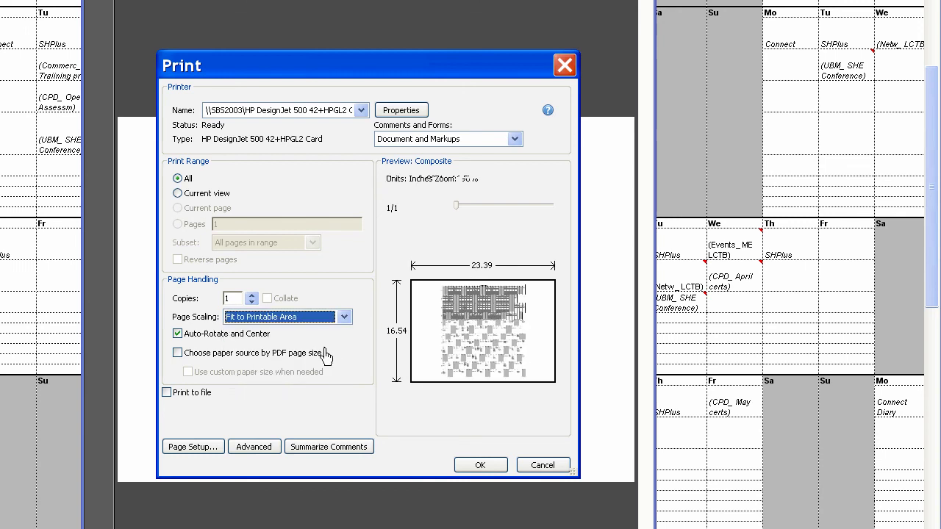